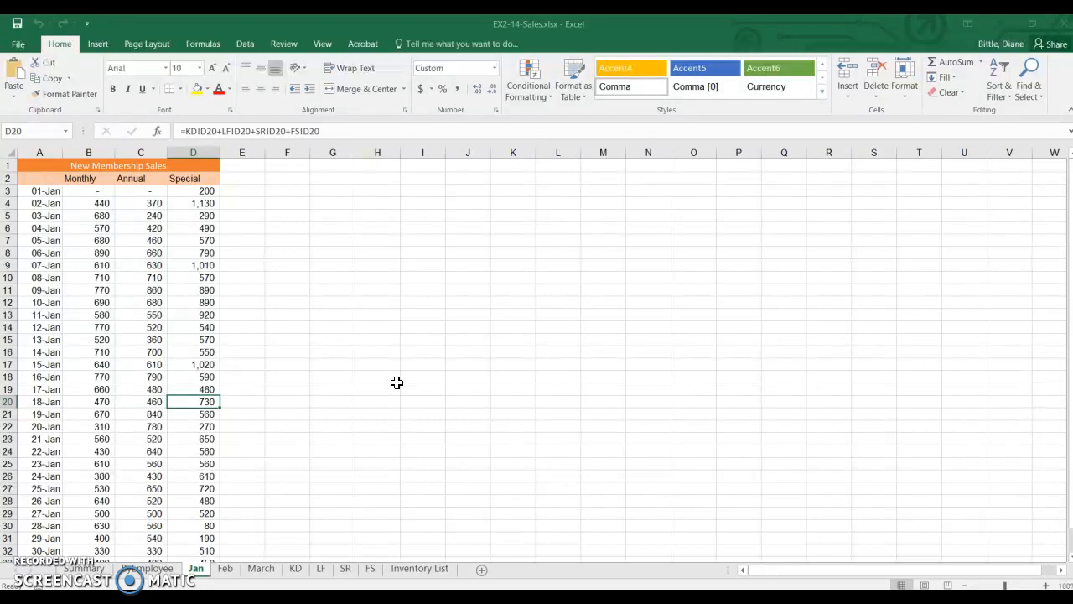
# Apply blue data bars to the January Monthly sales in B3:B33, leaving out the total.
pyautogui.click(98, 192)
pyautogui.moveTo(99, 193); pyautogui.dragTo(89, 525)
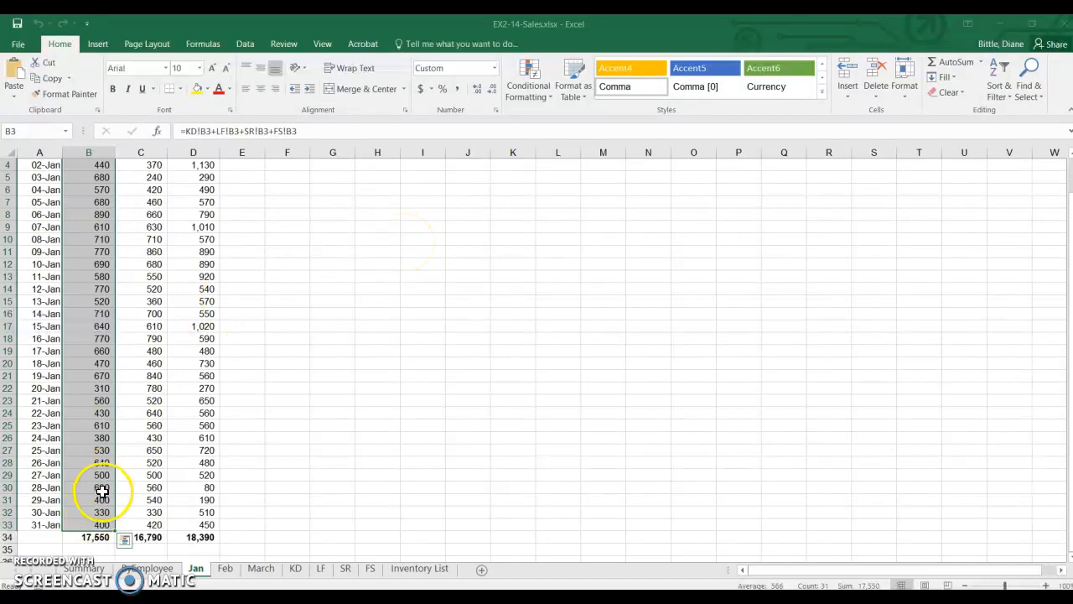
pyautogui.click(124, 539)
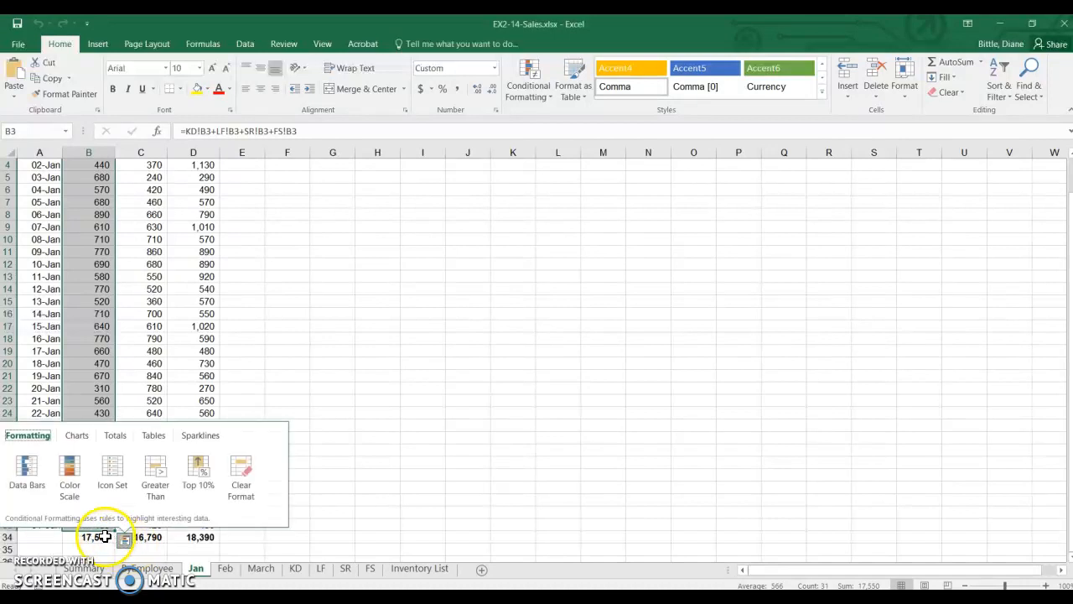
pyautogui.click(32, 473)
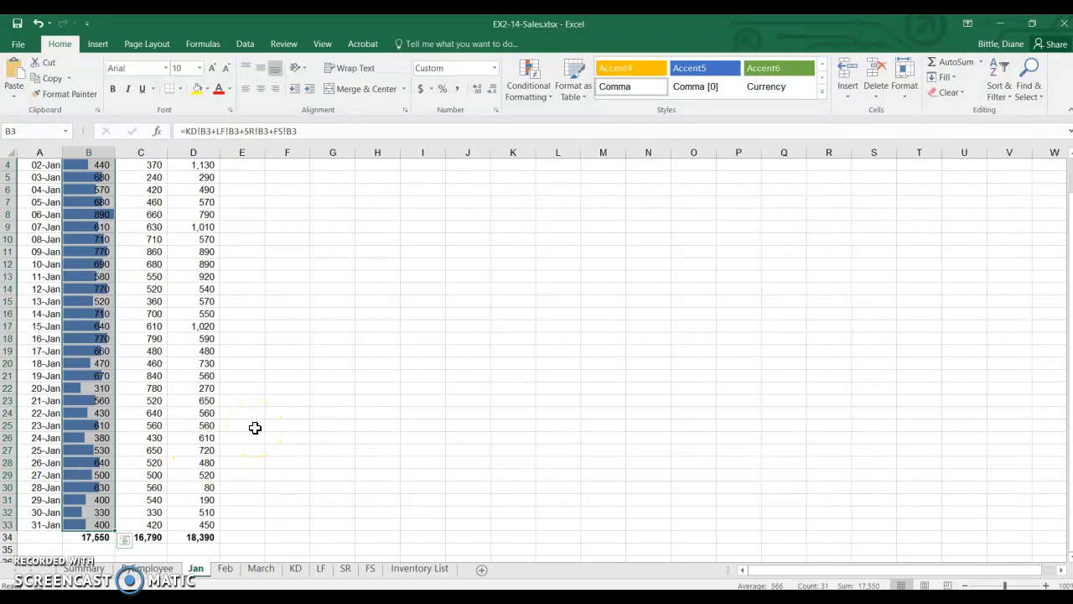
pyautogui.click(304, 362)
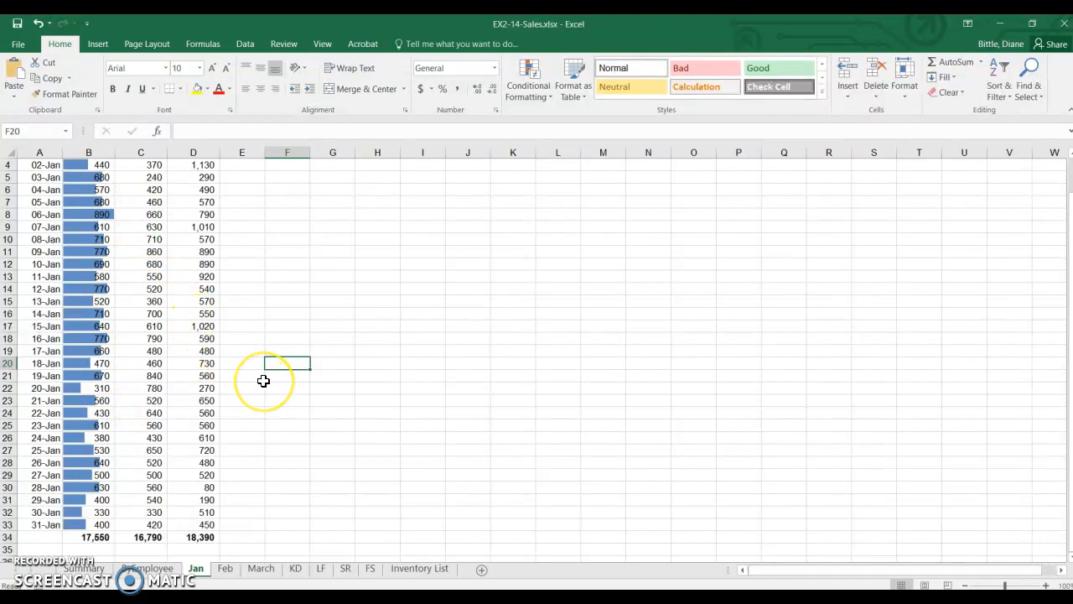
pyautogui.scroll(1, 263, 381)
pyautogui.scroll(-1, 264, 380)
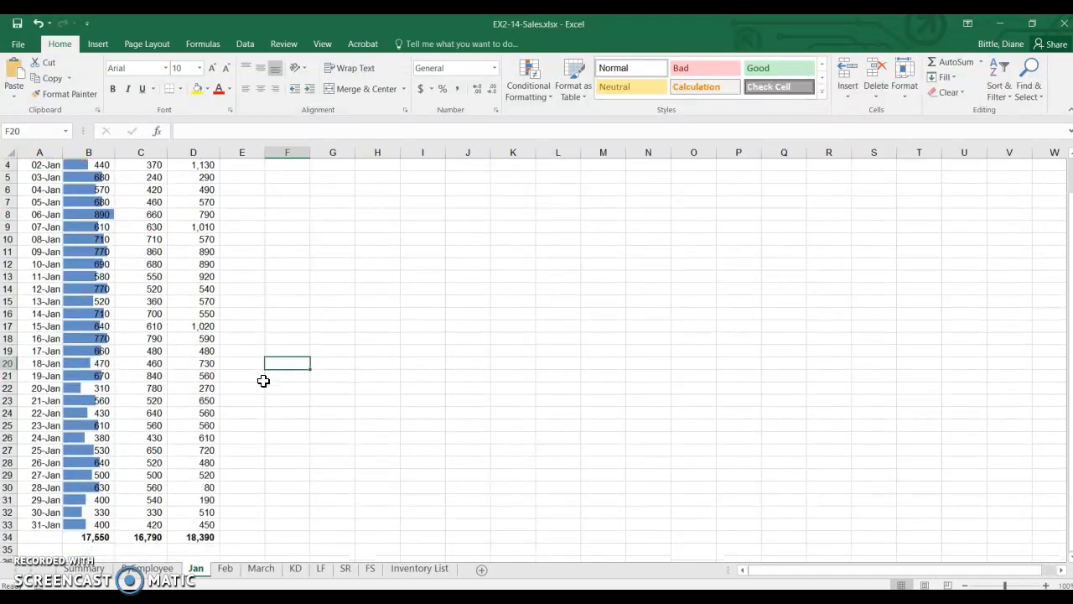
# Apply the Red-Yellow-Green color scale, with red for the highest values, to the Annual sales in C3:C33.
pyautogui.scroll(1, 263, 380)
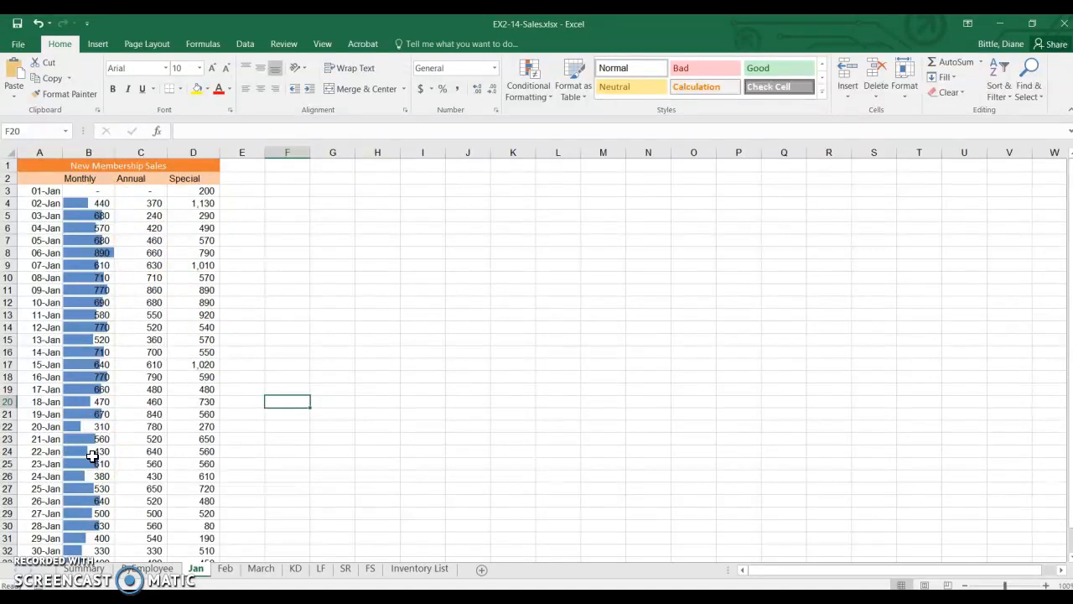
pyautogui.click(150, 191)
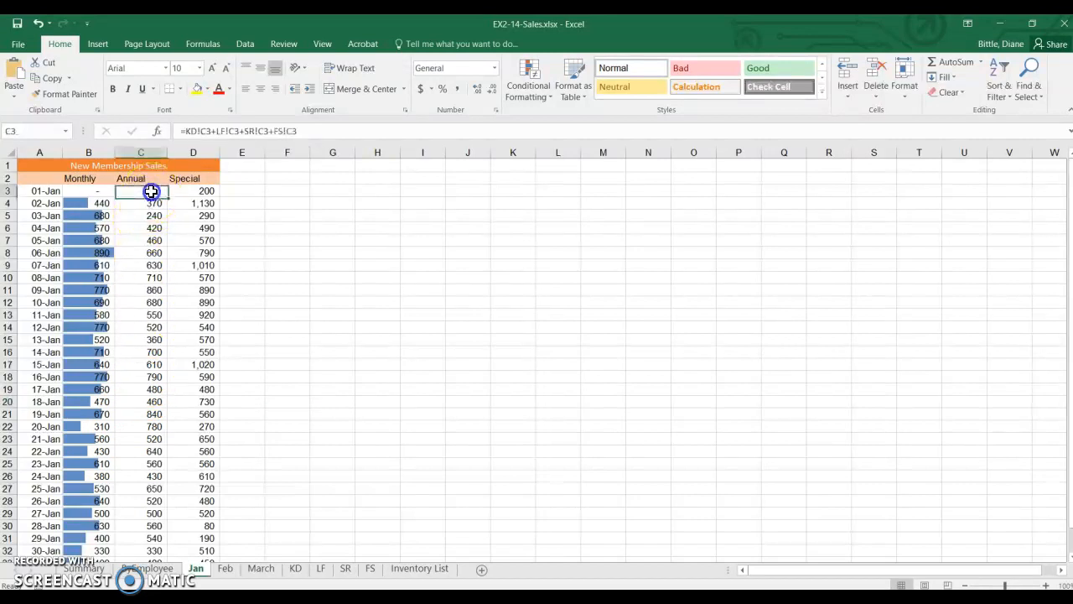
pyautogui.moveTo(150, 191); pyautogui.dragTo(151, 518)
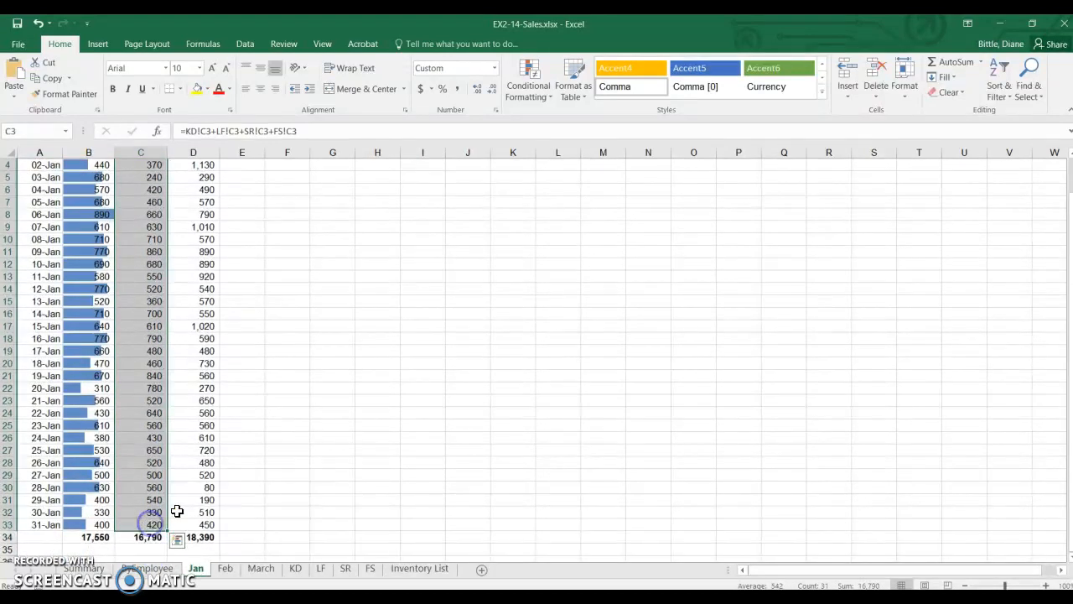
pyautogui.click(545, 102)
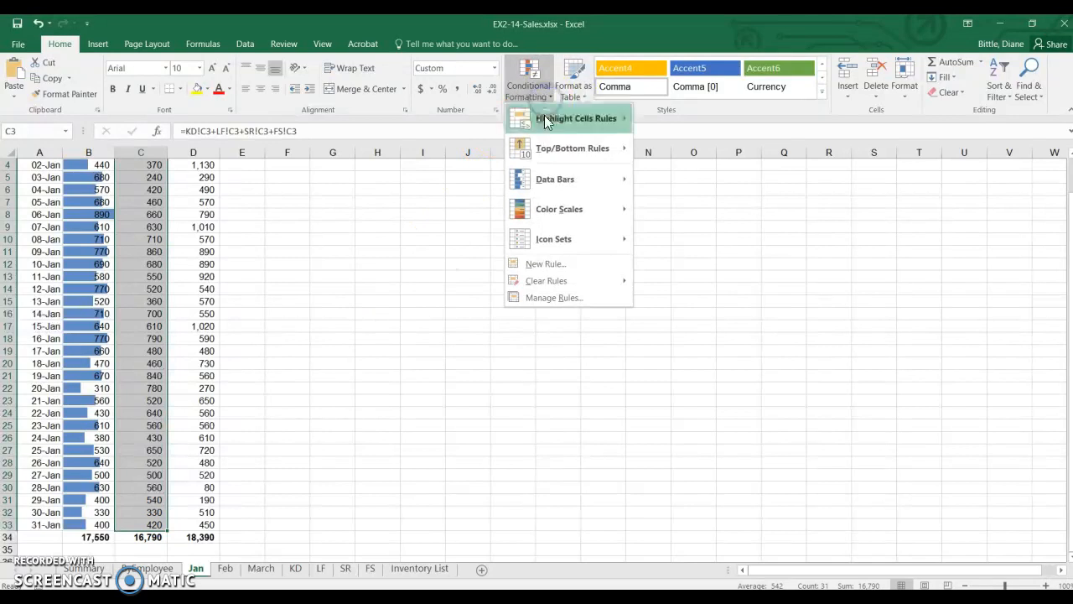
pyautogui.moveTo(549, 224)
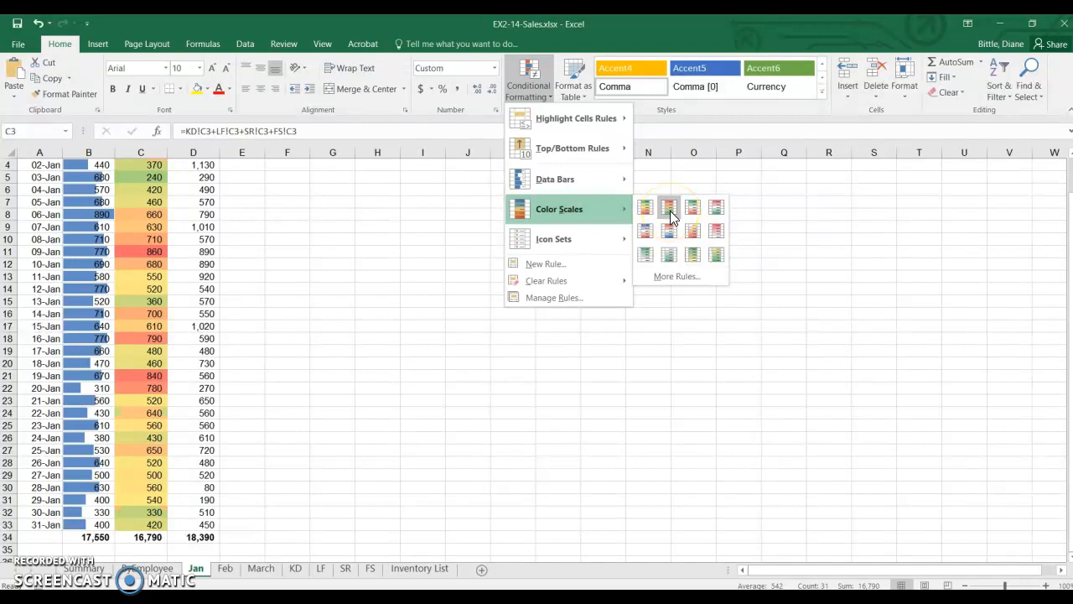
pyautogui.click(670, 210)
pyautogui.click(332, 301)
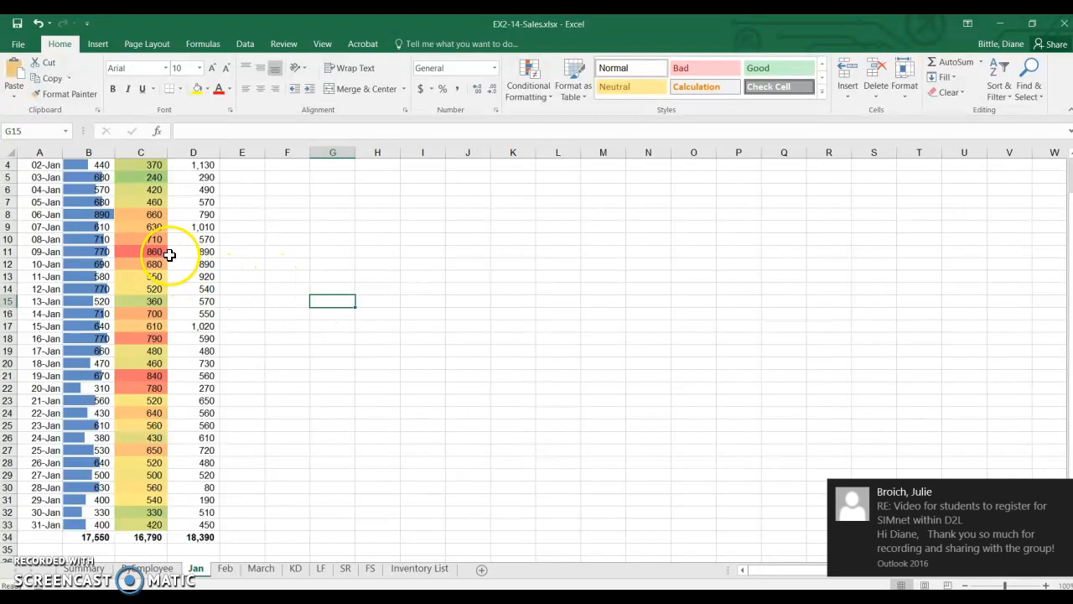
pyautogui.click(1069, 490)
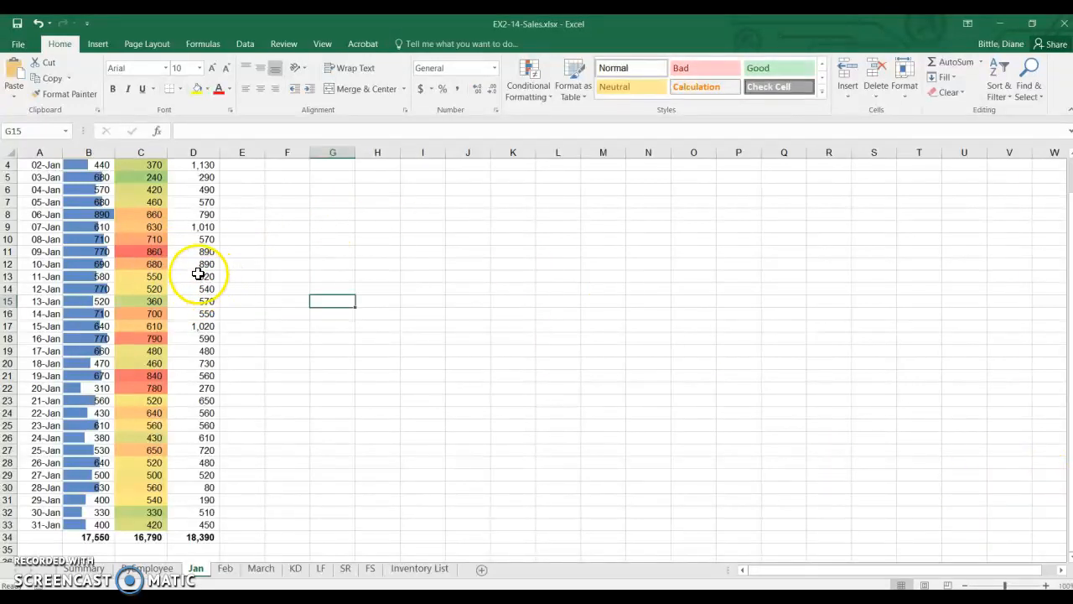
# Apply the directional icon set of three colored arrows to the Special sales in D3:D33.
pyautogui.scroll(1, 193, 324)
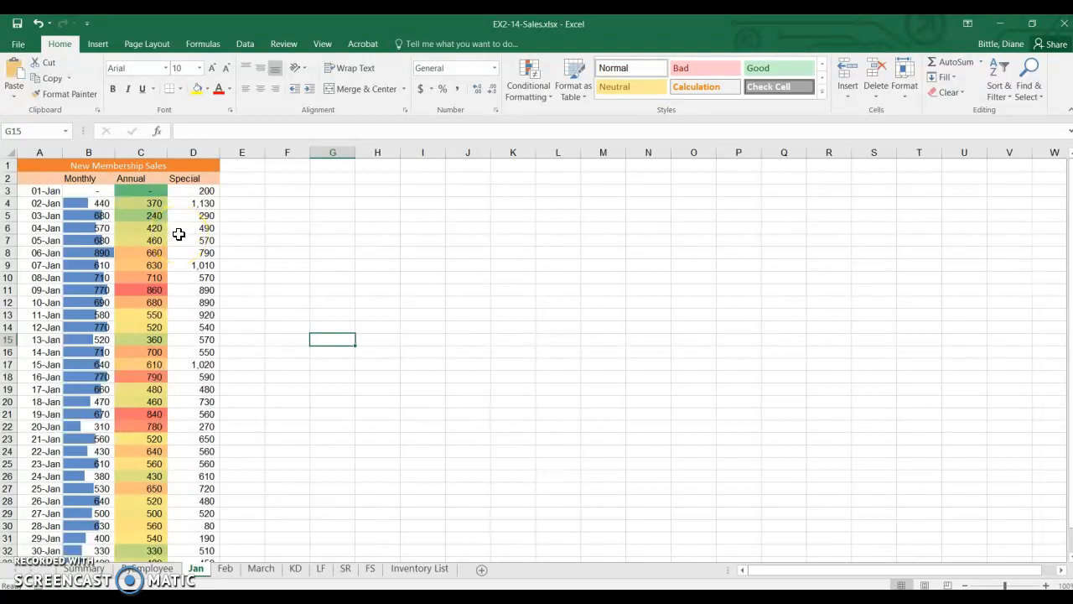
pyautogui.moveTo(206, 193); pyautogui.dragTo(195, 522)
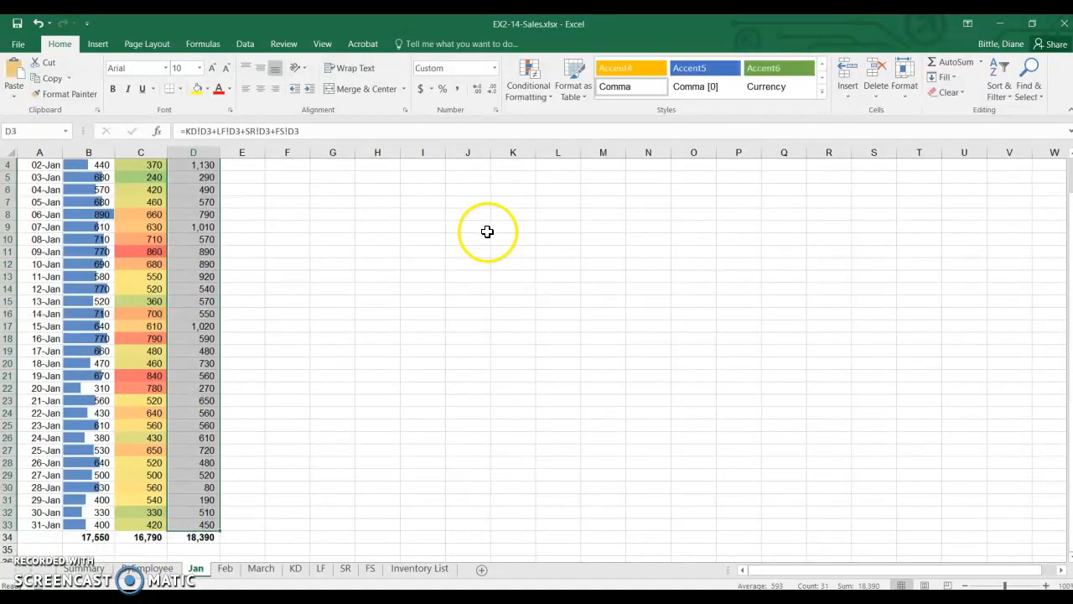
pyautogui.click(536, 94)
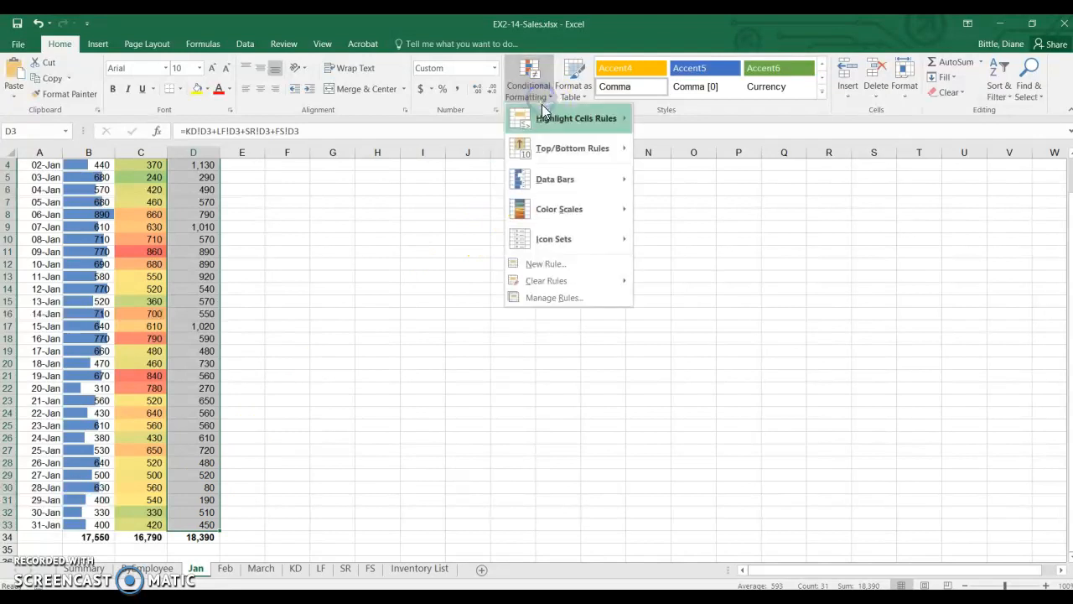
pyautogui.moveTo(551, 238)
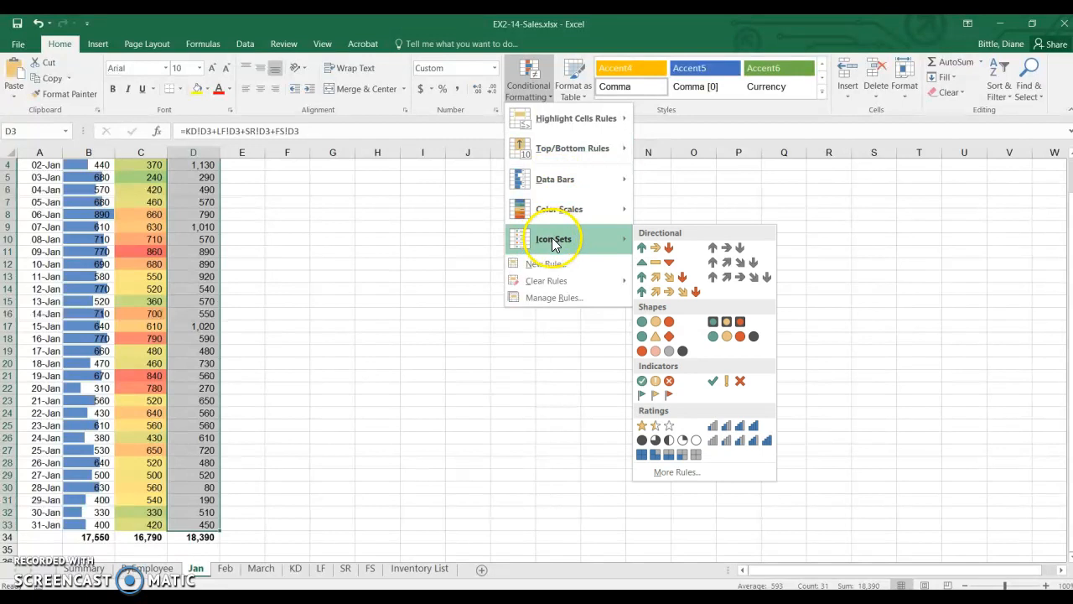
pyautogui.click(681, 247)
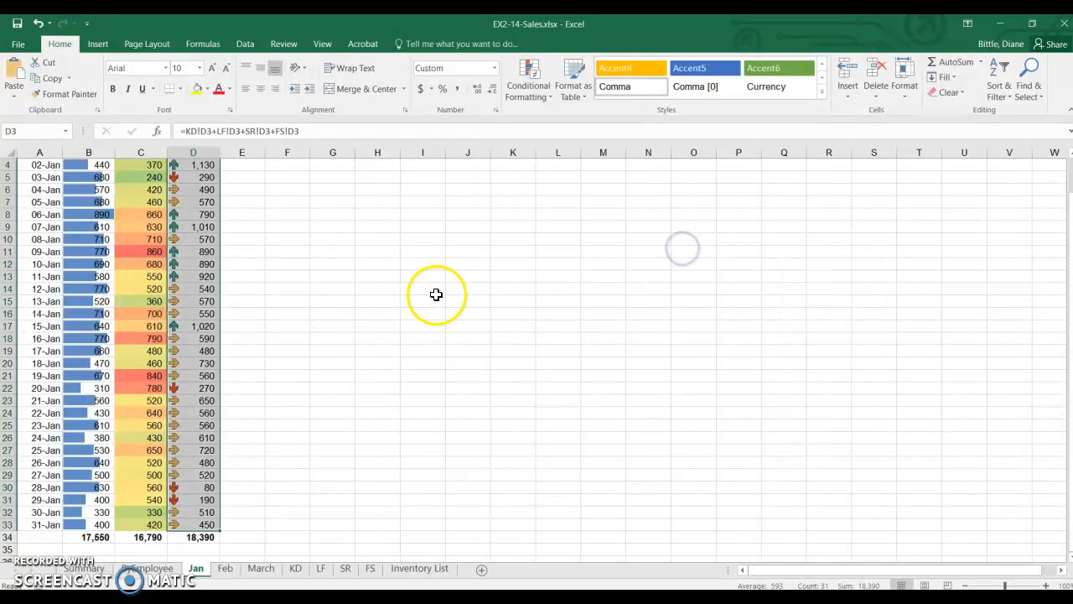
pyautogui.click(395, 291)
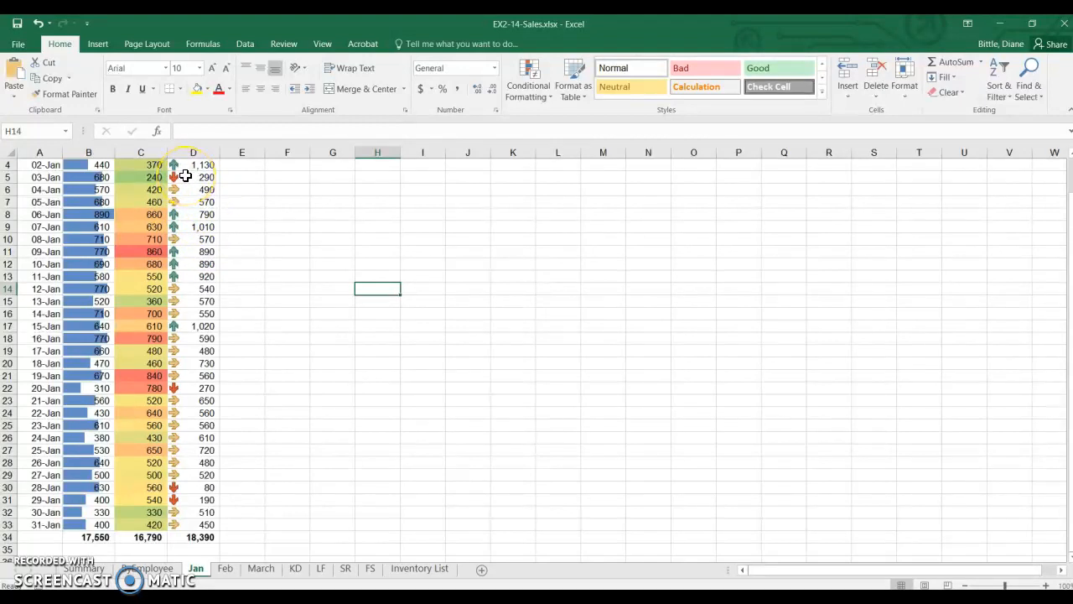
# On the KD sheet, set up a Greater Than 400 highlight rule for B3:D92 with Green Fill with Dark Green Text.
pyautogui.scroll(1, 307, 278)
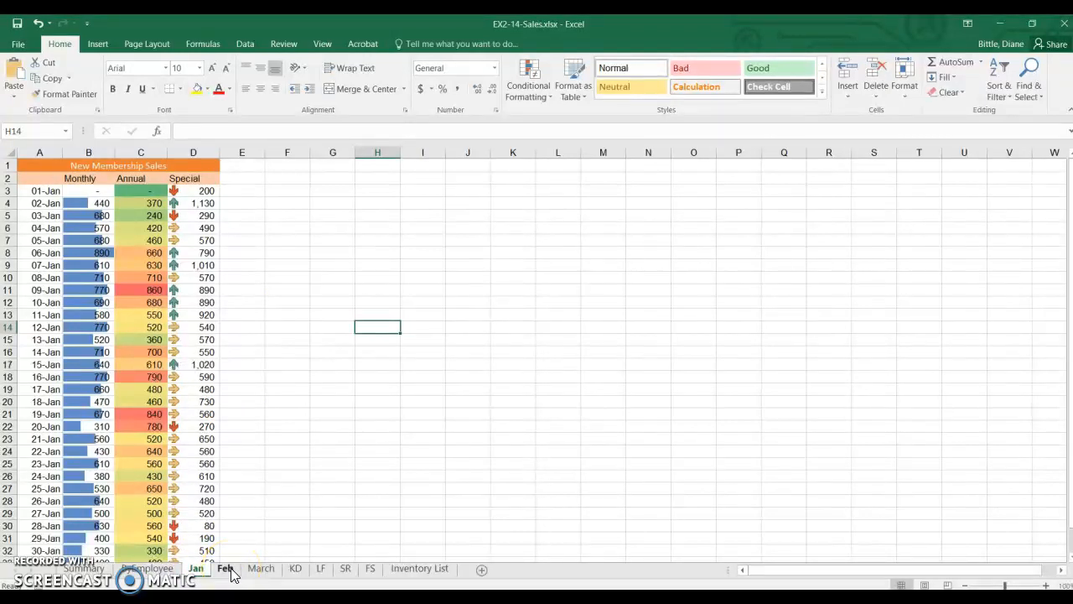
pyautogui.click(296, 569)
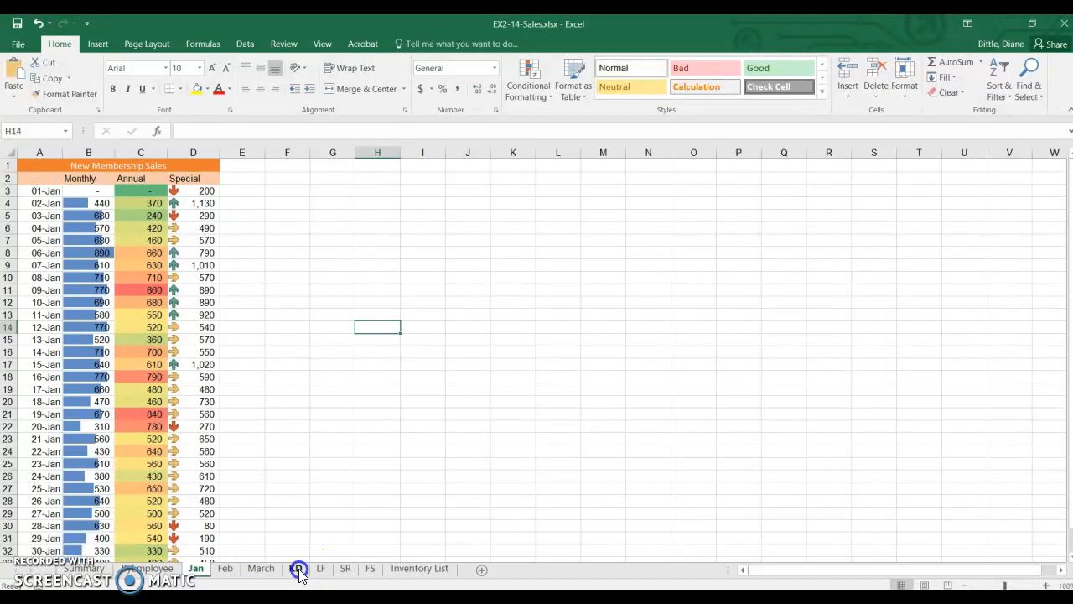
pyautogui.scroll(1, 300, 477)
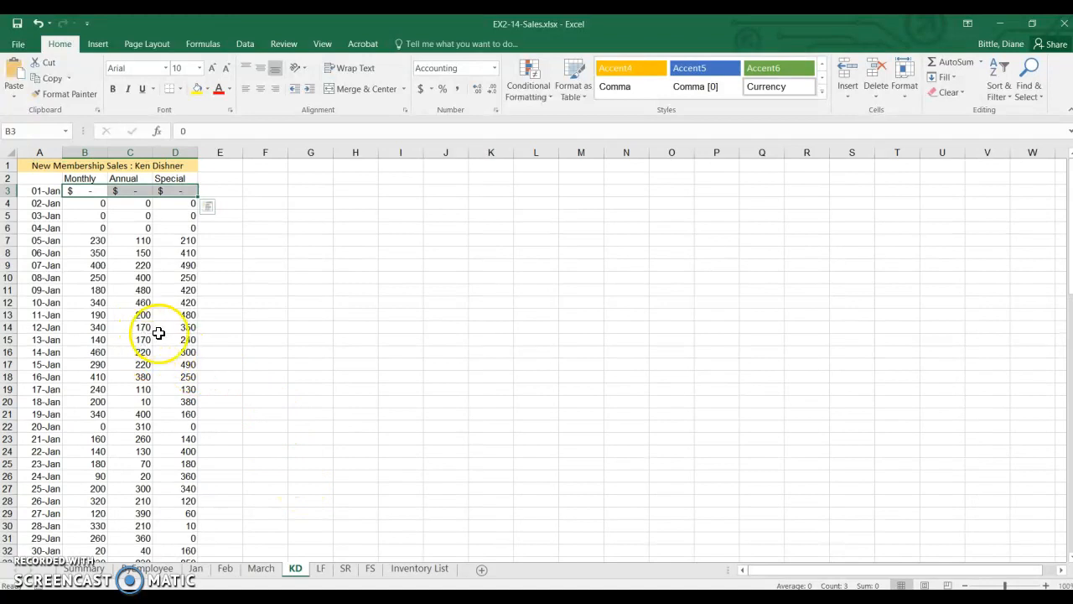
pyautogui.moveTo(84, 192); pyautogui.dragTo(165, 529)
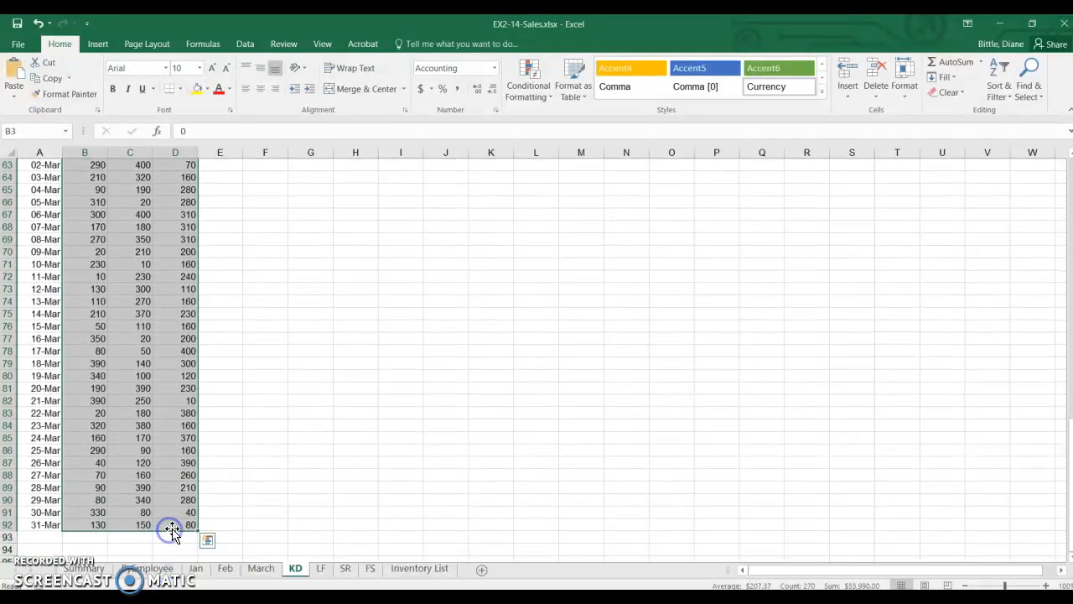
pyautogui.click(541, 97)
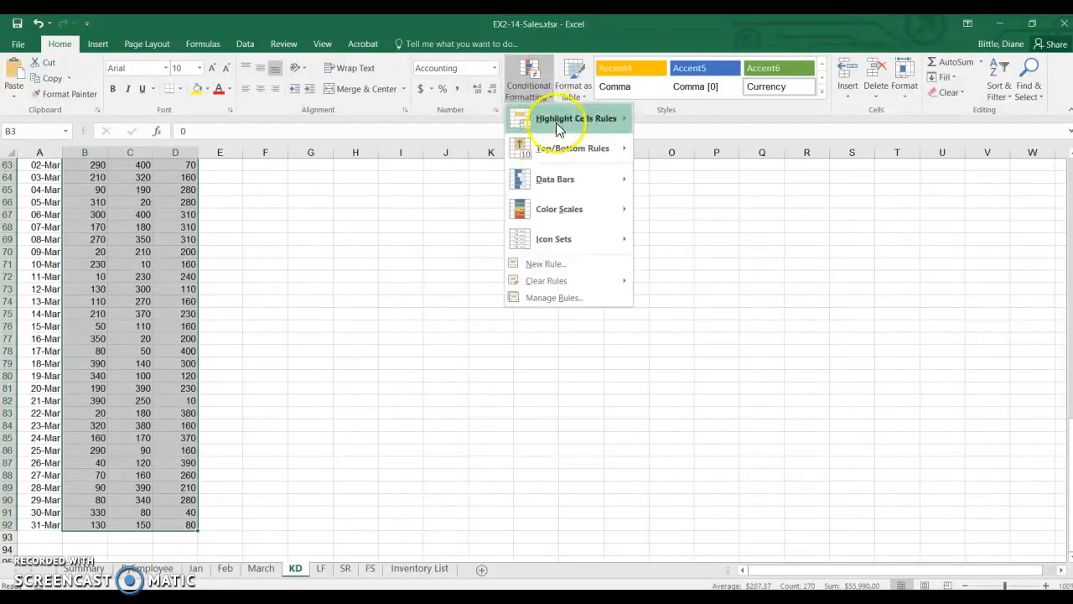
pyautogui.click(561, 122)
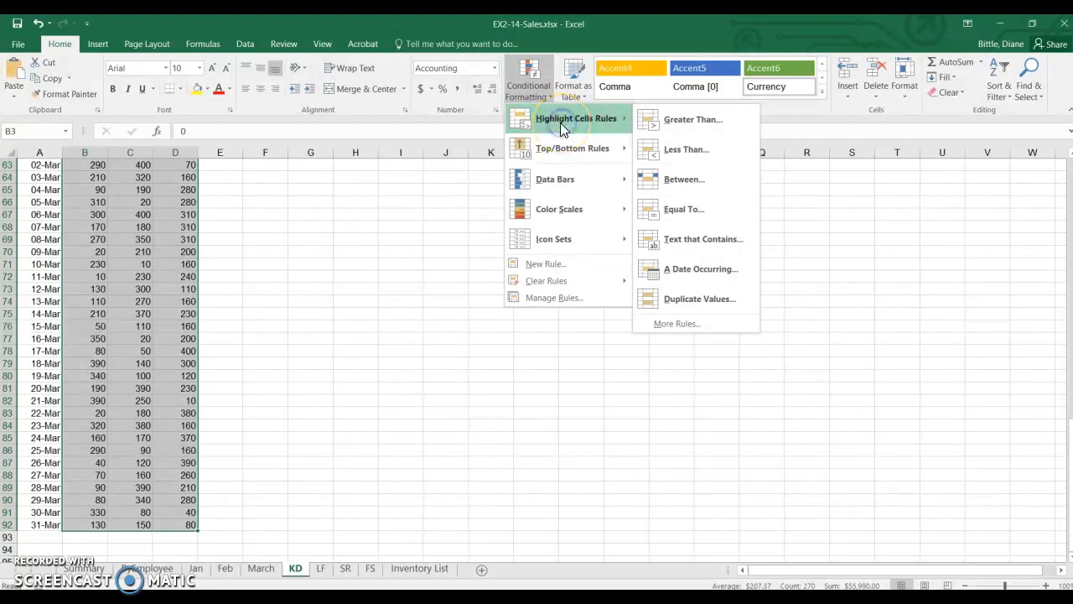
pyautogui.click(707, 127)
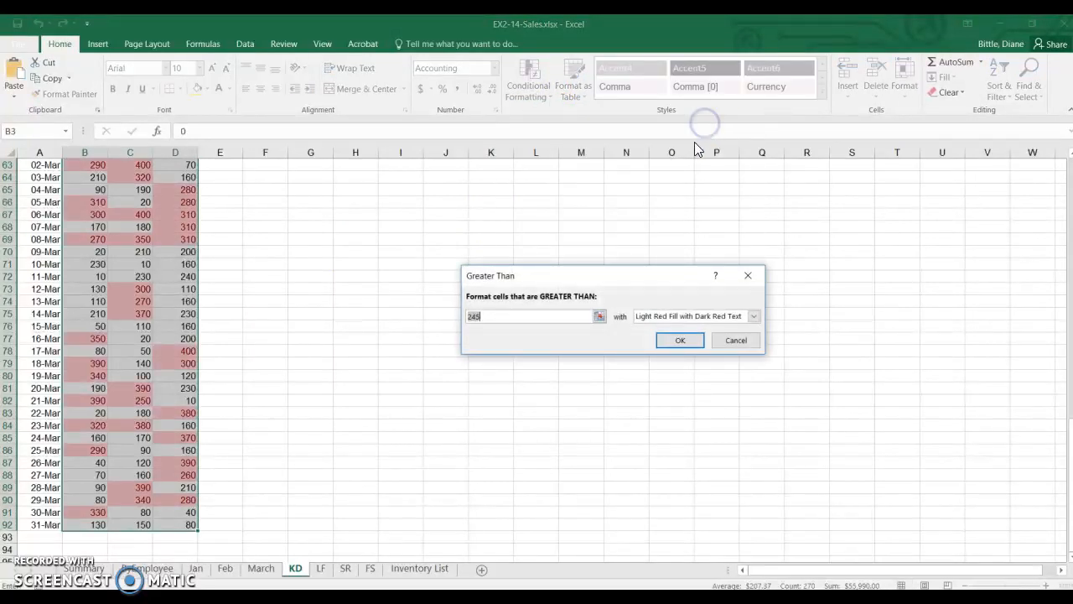
pyautogui.write('400')
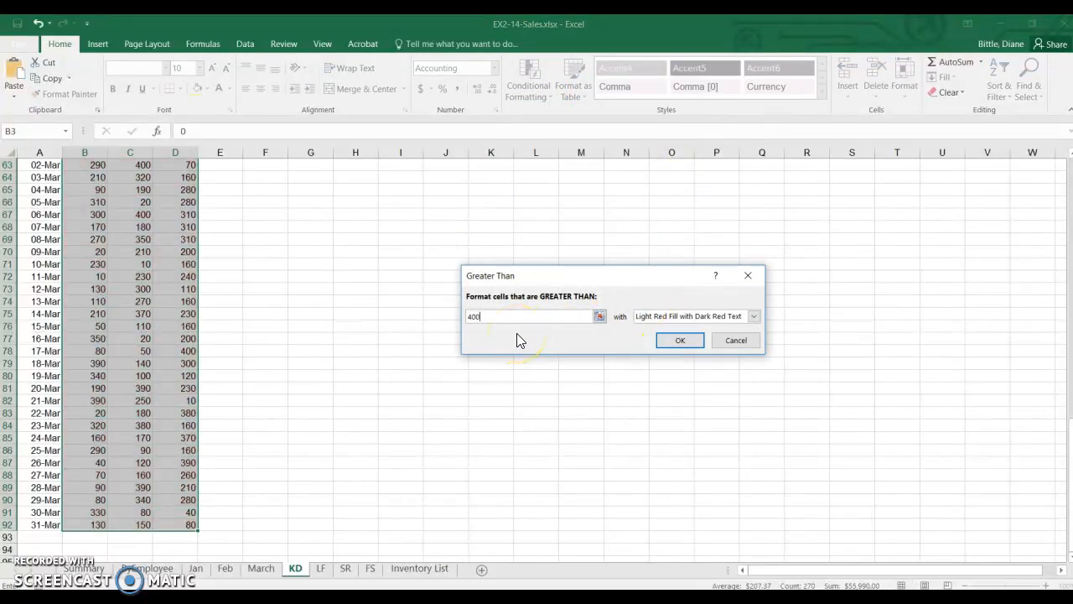
pyautogui.click(754, 316)
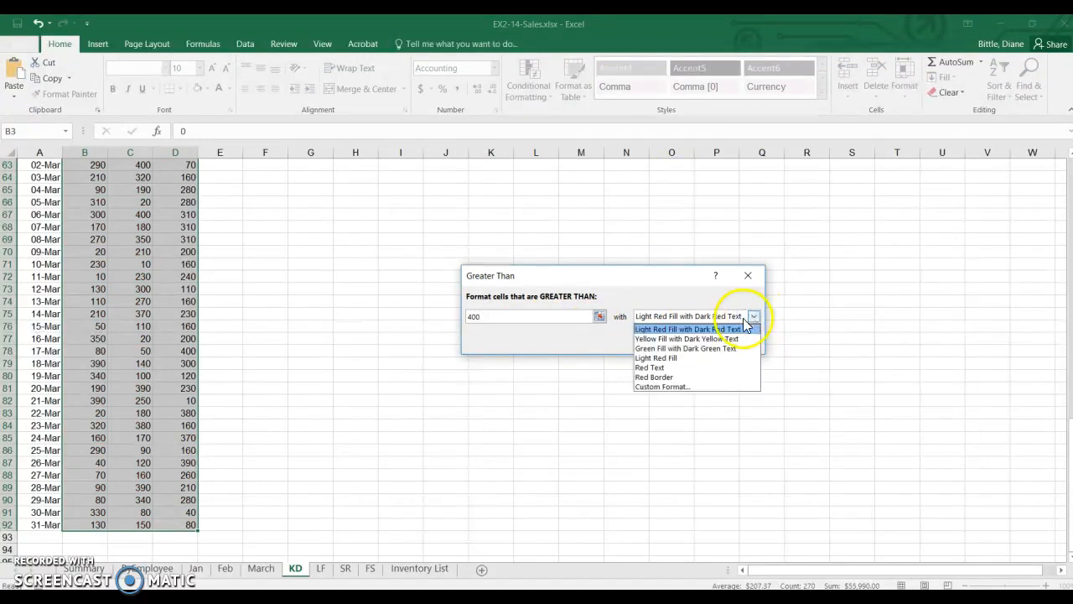
pyautogui.click(648, 349)
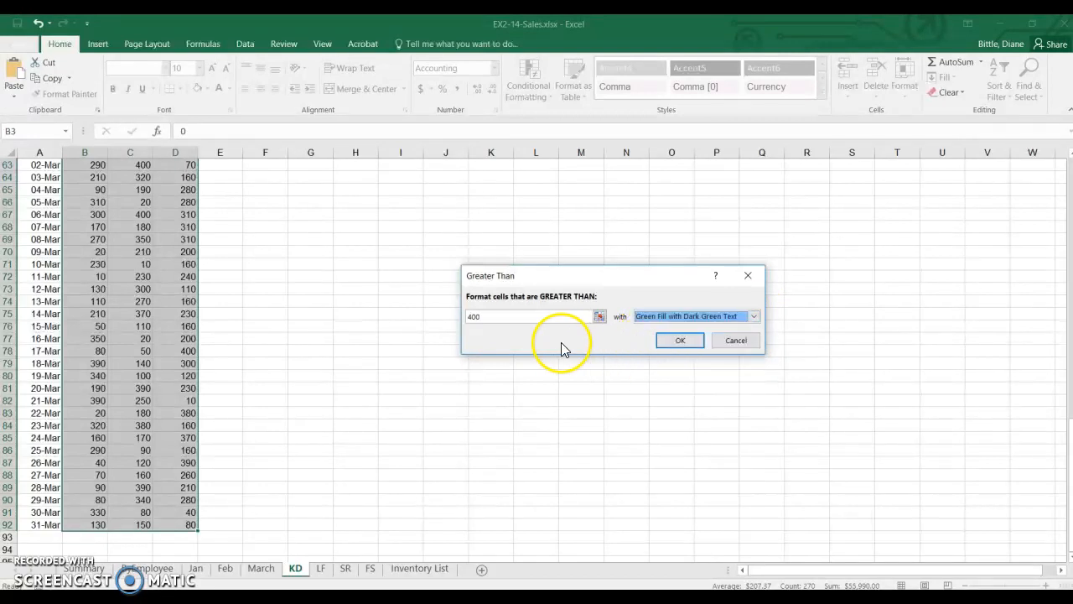
# Change the Greater Than threshold to 370, apply the rule and review the highlighted sales.
pyautogui.click(490, 315)
pyautogui.moveTo(490, 314); pyautogui.dragTo(463, 318)
pyautogui.write('370')
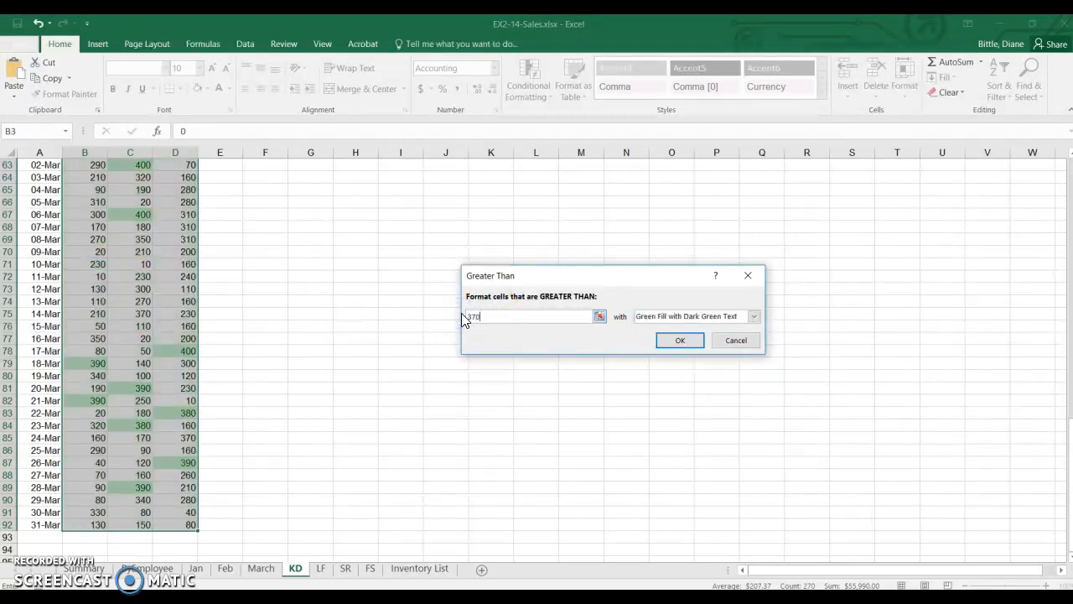
pyautogui.click(679, 342)
pyautogui.click(302, 291)
pyautogui.scroll(5, 304, 291)
pyautogui.scroll(9, 306, 290)
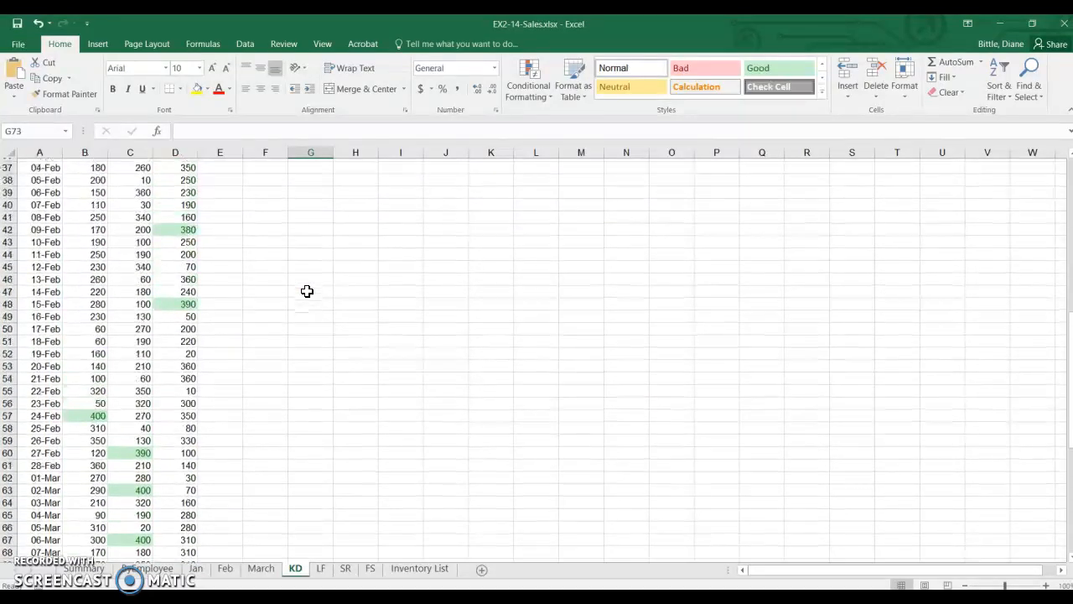
pyautogui.scroll(6, 307, 291)
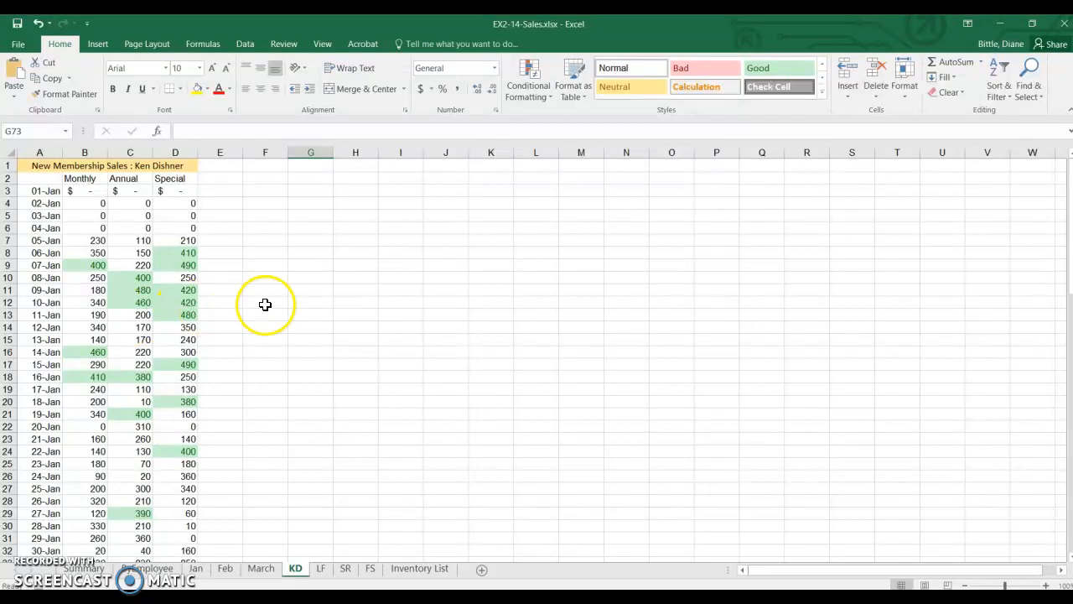
pyautogui.click(102, 192)
pyautogui.moveTo(102, 192); pyautogui.dragTo(160, 538)
pyautogui.scroll(5, 296, 448)
pyautogui.click(316, 447)
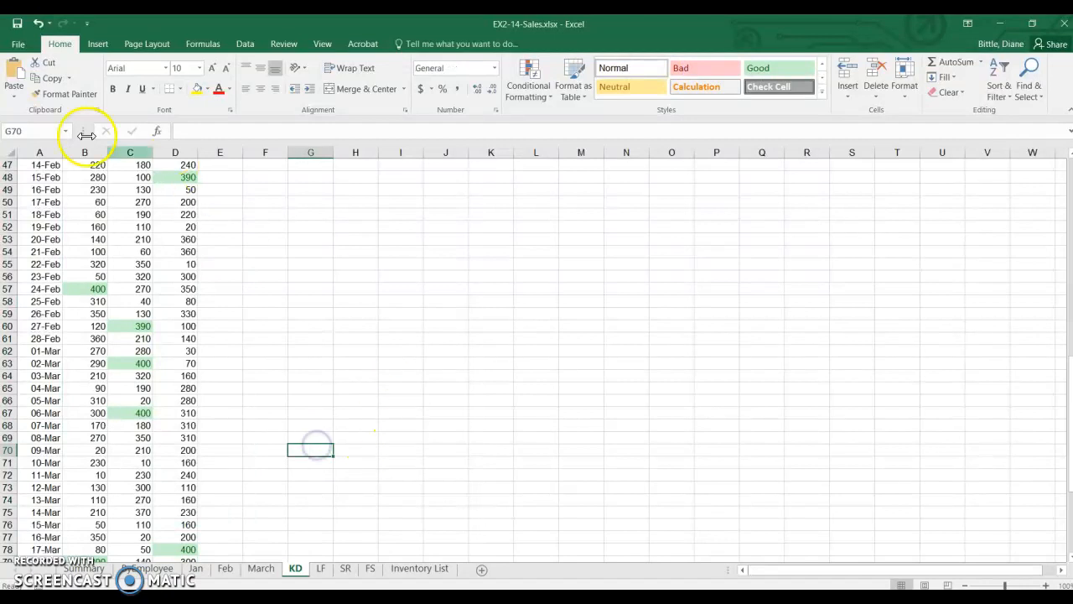
# Change the 24-Jan sales value in D26 to 380 to test the highlight rule.
pyautogui.scroll(11, 225, 231)
pyautogui.scroll(5, 227, 230)
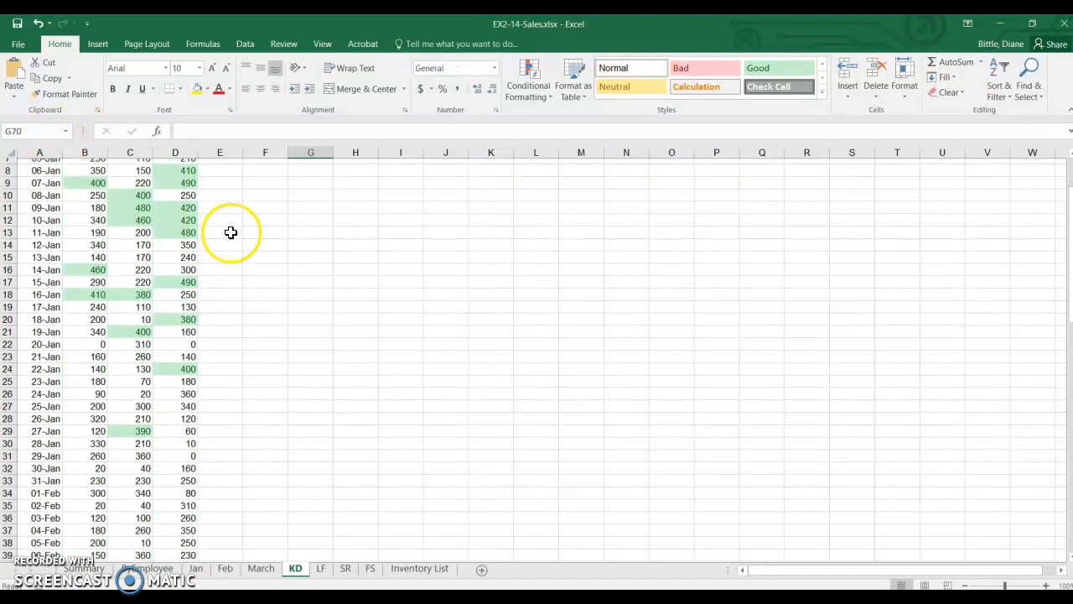
pyautogui.scroll(-3, 288, 272)
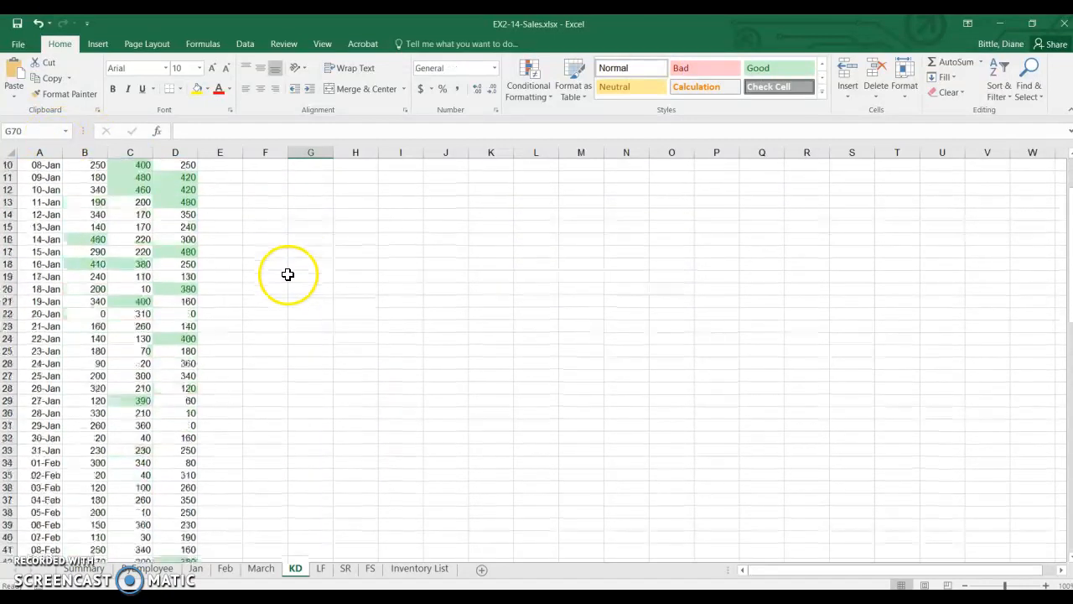
pyautogui.click(187, 363)
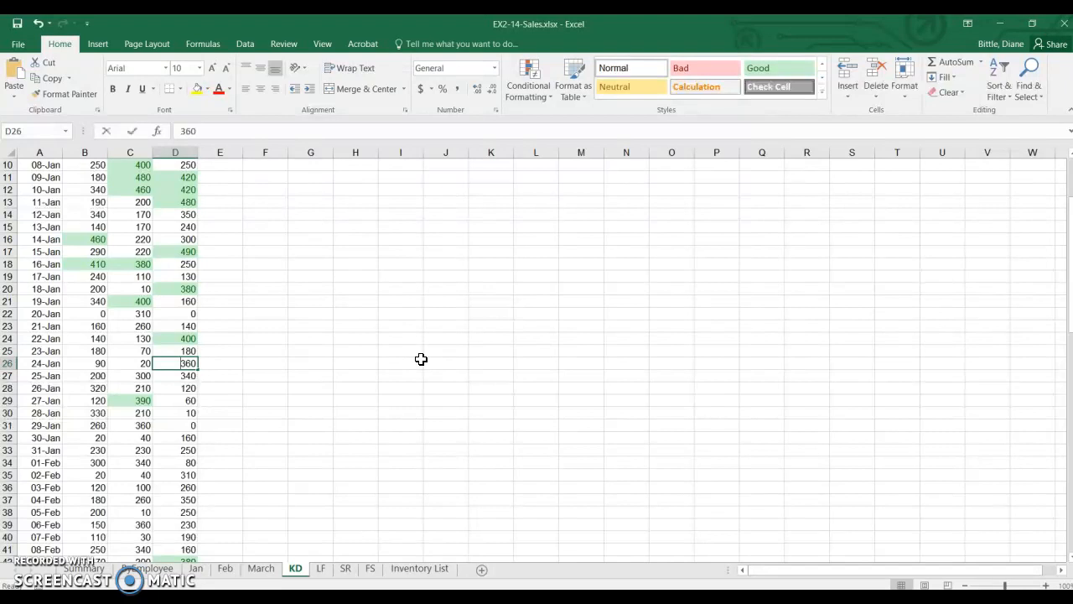
pyautogui.write('380')
pyautogui.press('Return')
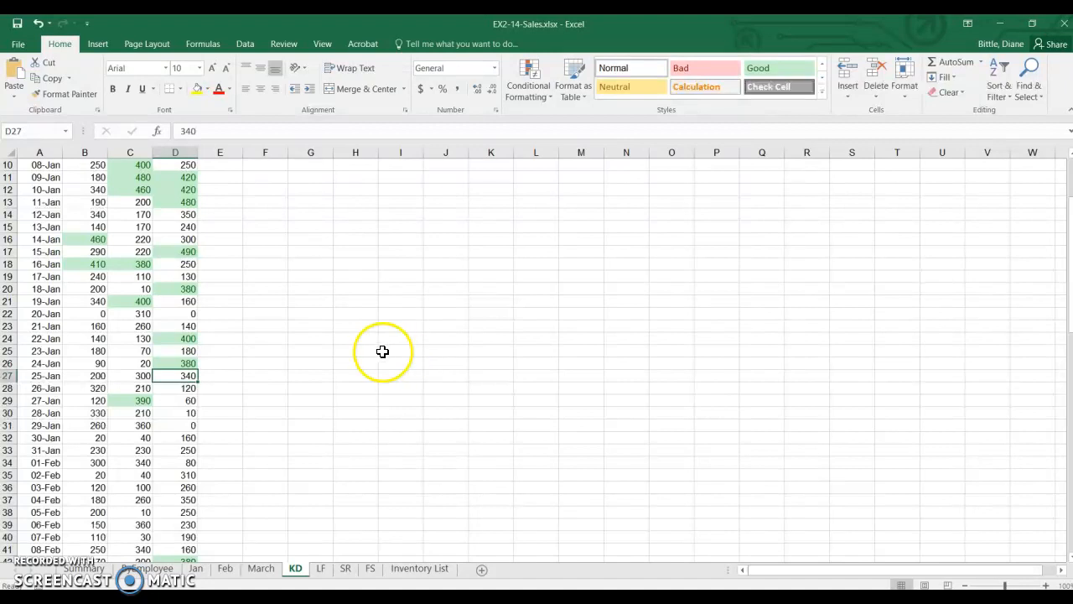
# Clear the conditional formatting rules from the selected cells B3:D92 on the KD sheet and check the cleared range.
pyautogui.scroll(3, 371, 352)
pyautogui.click(80, 194)
pyautogui.moveTo(81, 194); pyautogui.dragTo(174, 523)
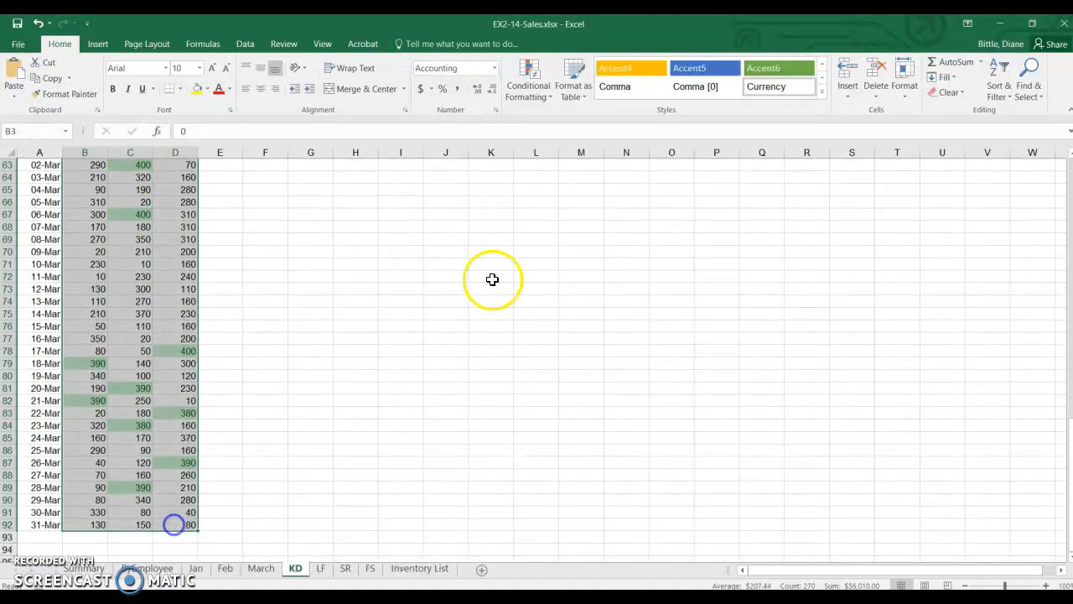
pyautogui.click(549, 98)
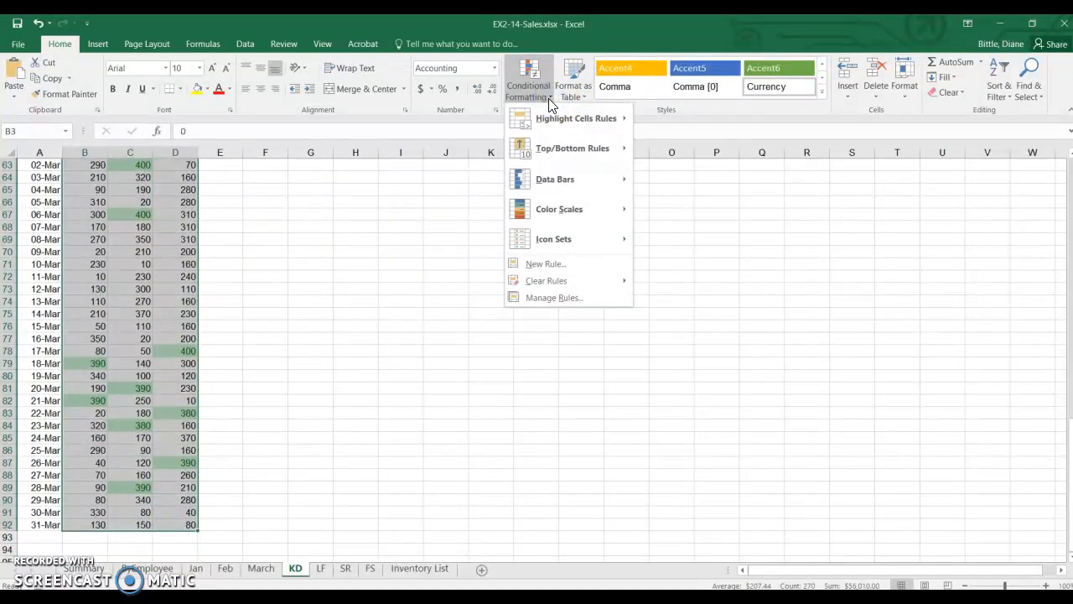
pyautogui.moveTo(571, 281)
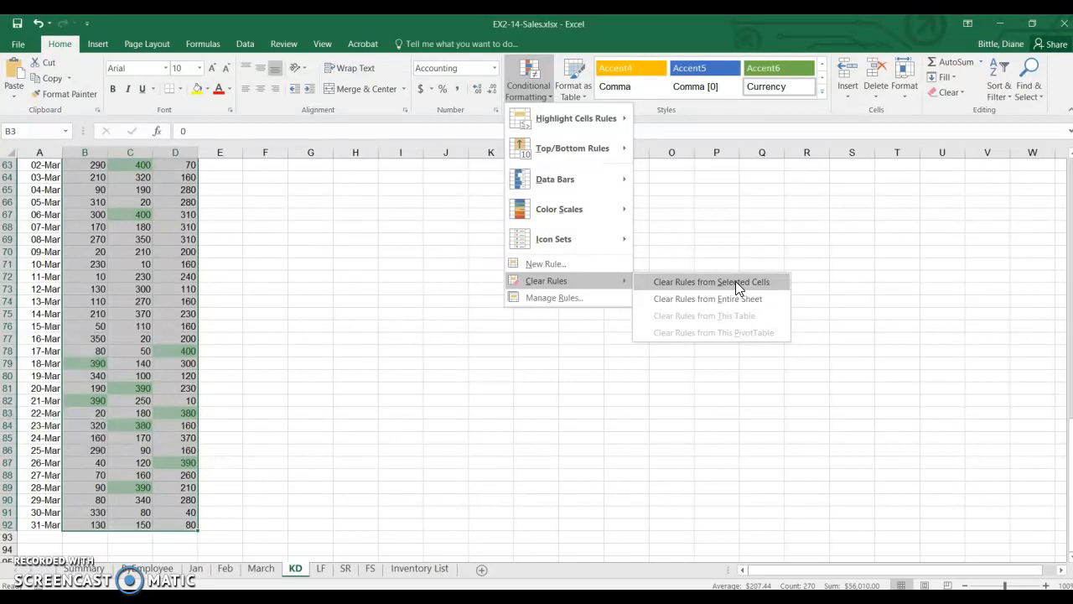
pyautogui.click(739, 300)
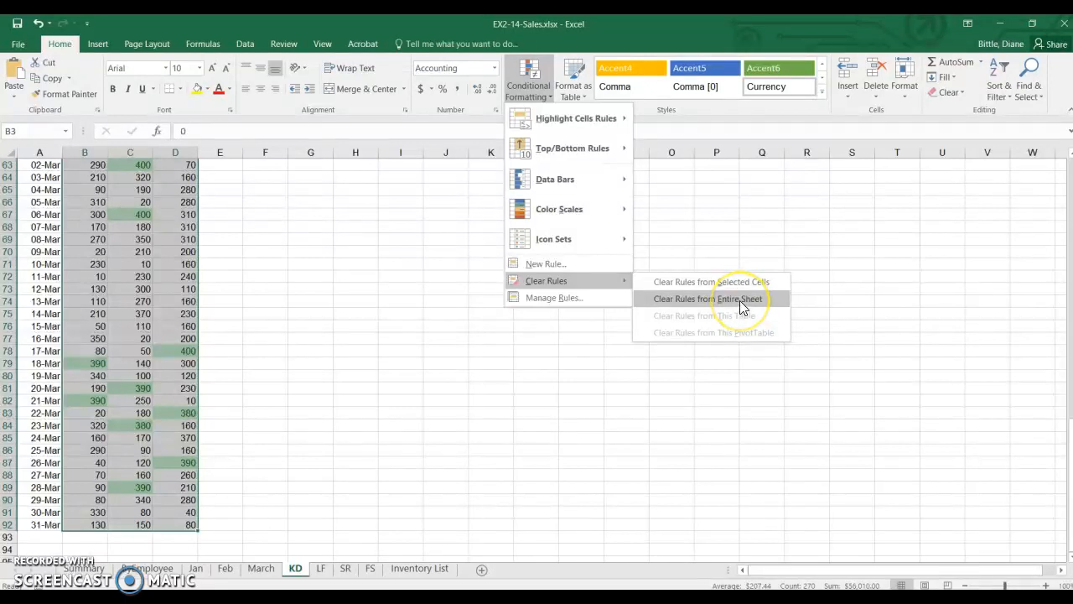
pyautogui.click(739, 281)
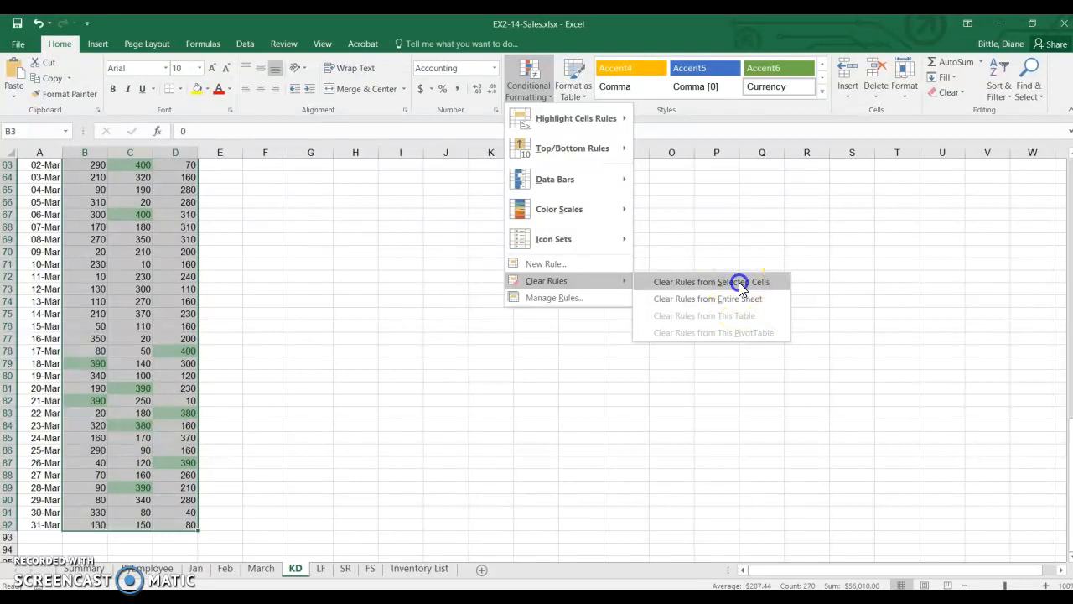
pyautogui.click(308, 288)
pyautogui.scroll(6, 168, 278)
pyautogui.scroll(6, 169, 278)
pyautogui.click(155, 278)
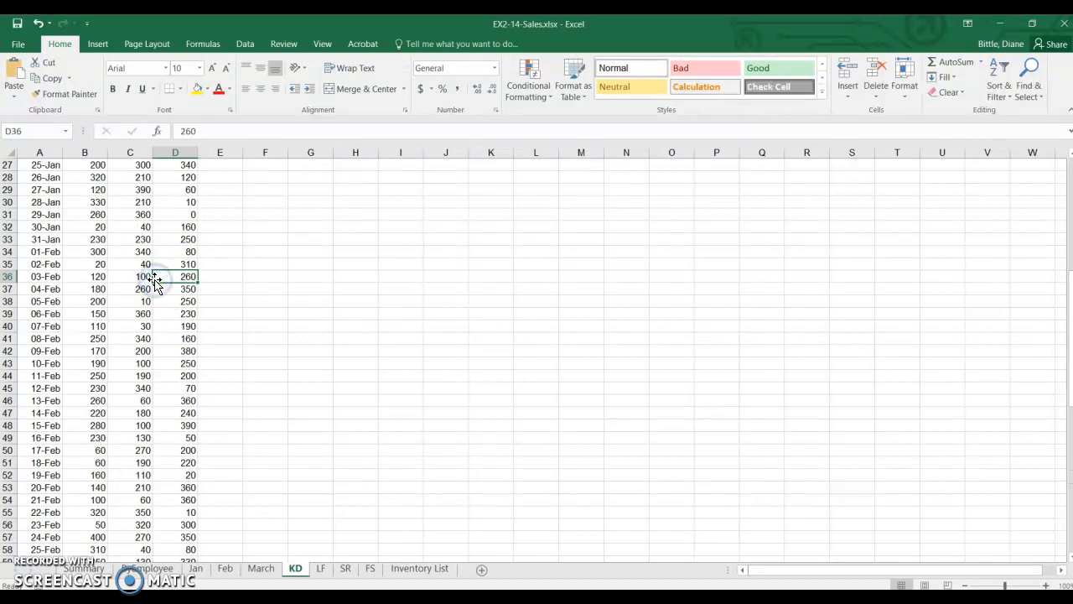